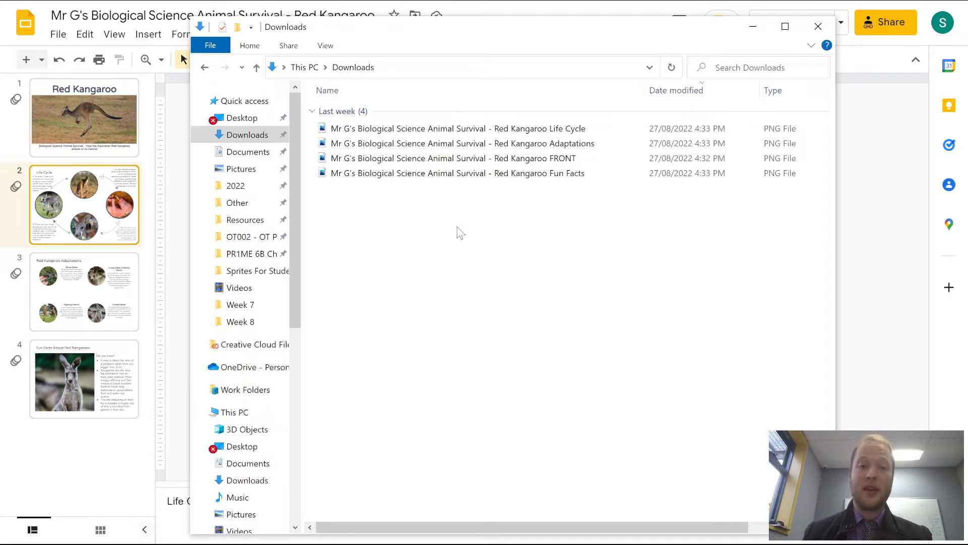
- Create a new folder named Sprites in the Downloads folder
{"action": "right_click", "coordinate": [415, 214]}
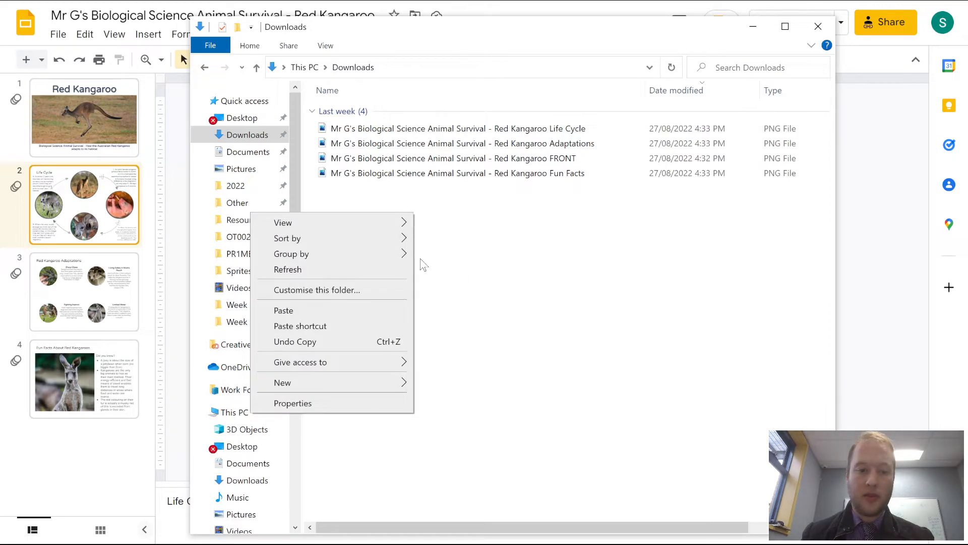
{"action": "mouse_move", "coordinate": [327, 389]}
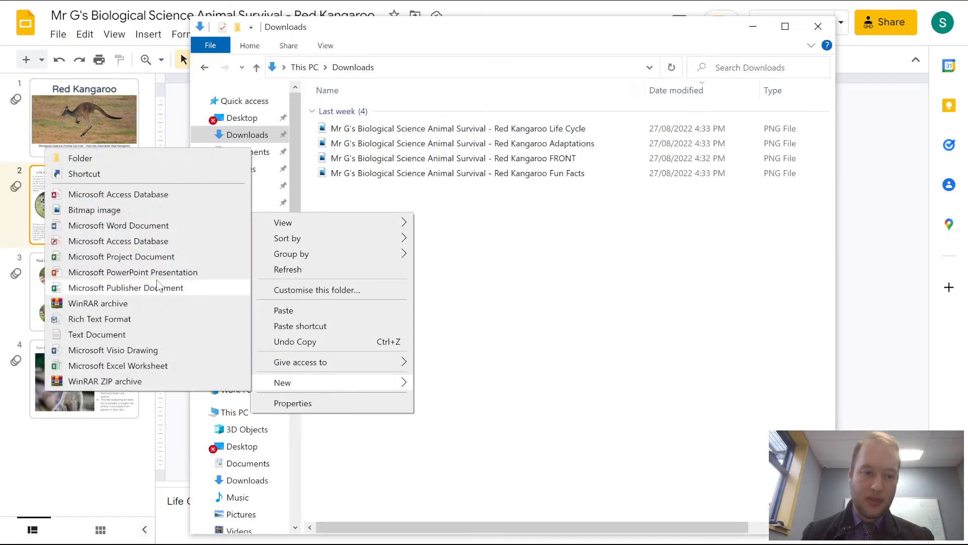
{"action": "left_click", "coordinate": [81, 158]}
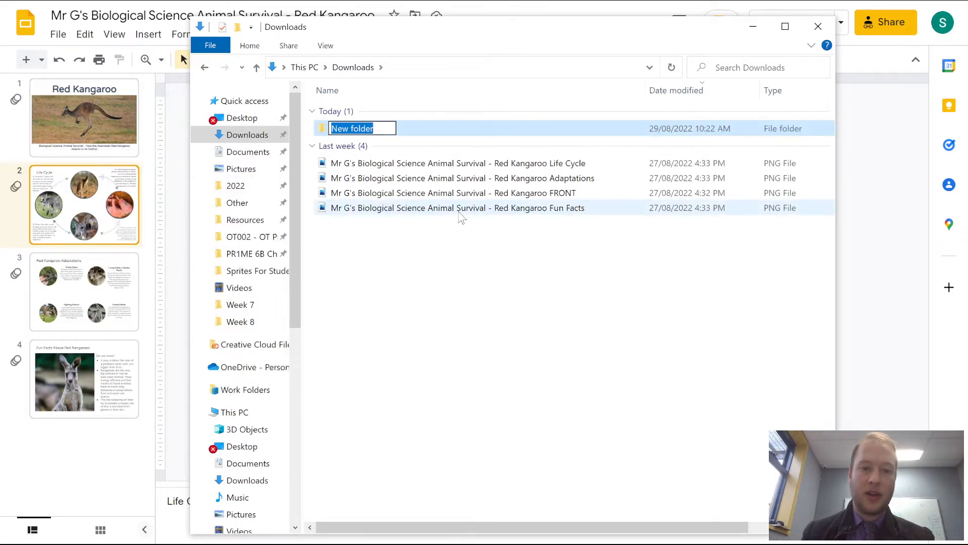
{"action": "type", "text": "Spi"}
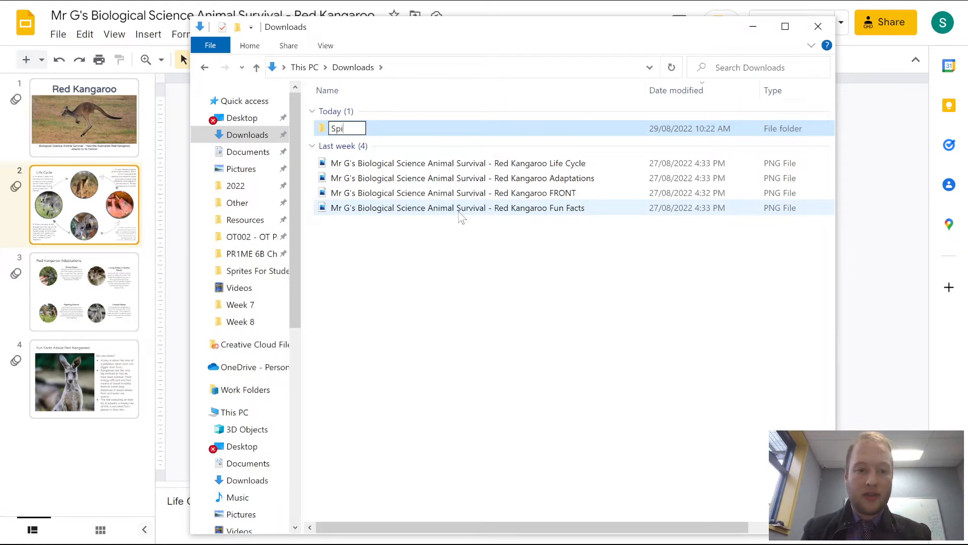
{"action": "type", "text": "ites"}
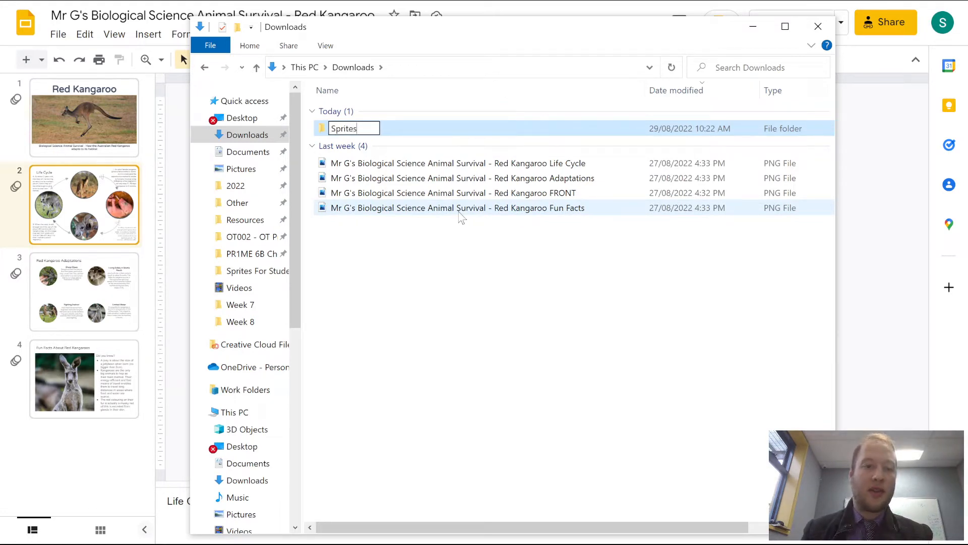
{"action": "key", "text": "Return"}
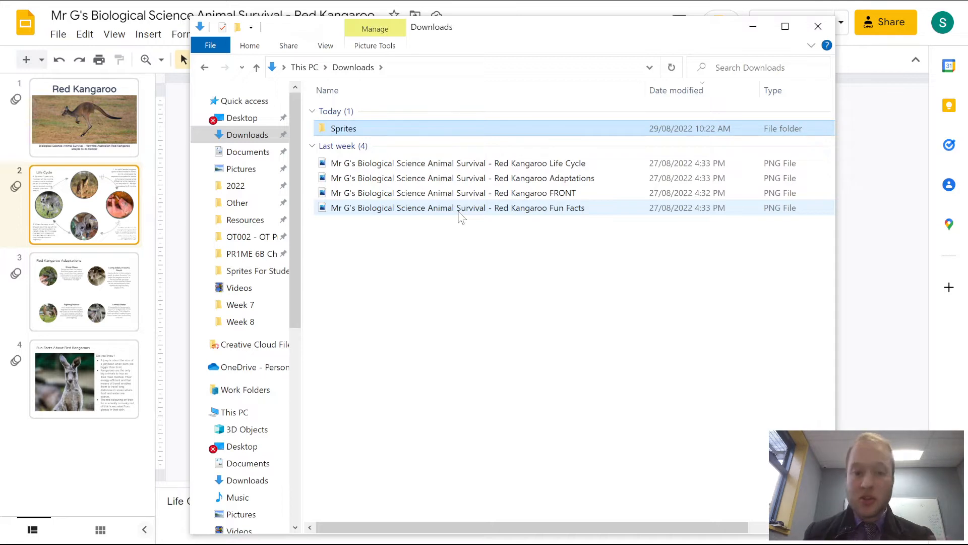
- Move the four Red Kangaroo PNG images into the Sprites folder and open it
{"action": "left_click", "coordinate": [387, 271]}
{"action": "left_click_drag", "start_coordinate": [439, 268], "coordinate": [376, 168]}
{"action": "left_click_drag", "start_coordinate": [381, 202], "coordinate": [346, 131]}
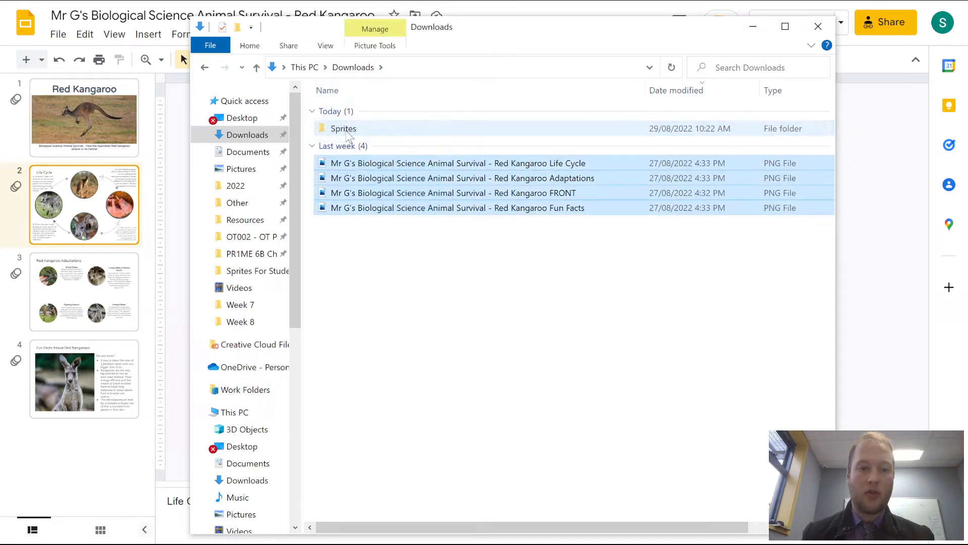
{"action": "double_click", "coordinate": [347, 133]}
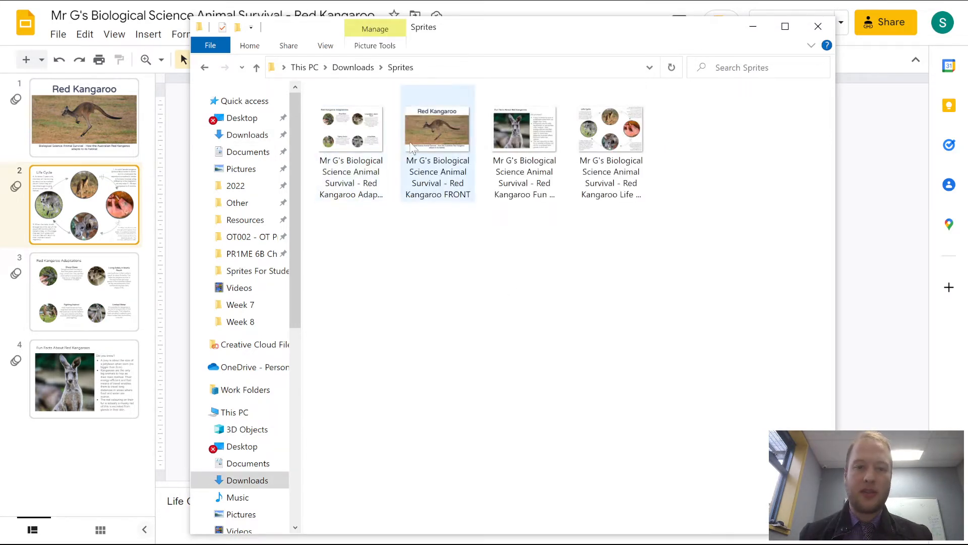
- Rename the Red Kangaroo FRONT image as 1 Front
{"action": "left_click", "coordinate": [417, 145]}
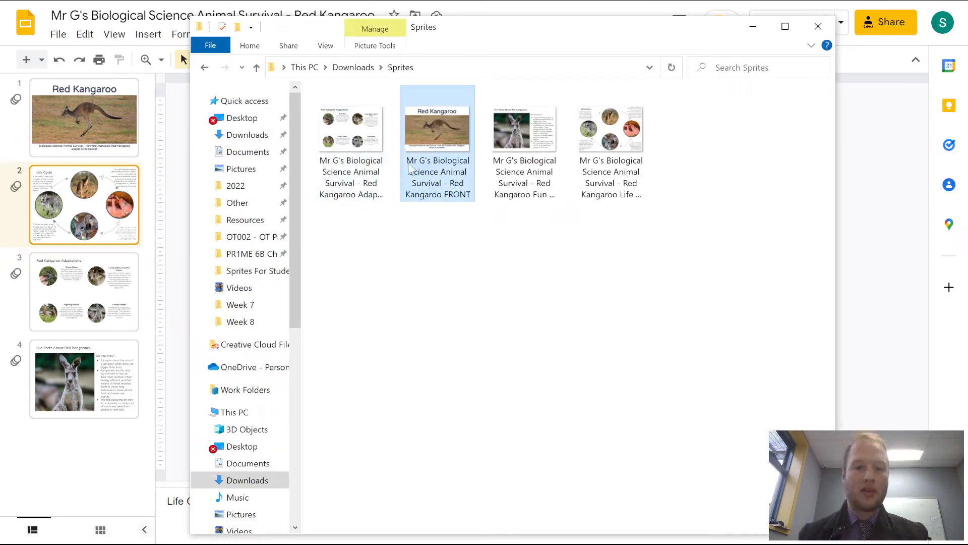
{"action": "left_click", "coordinate": [409, 168]}
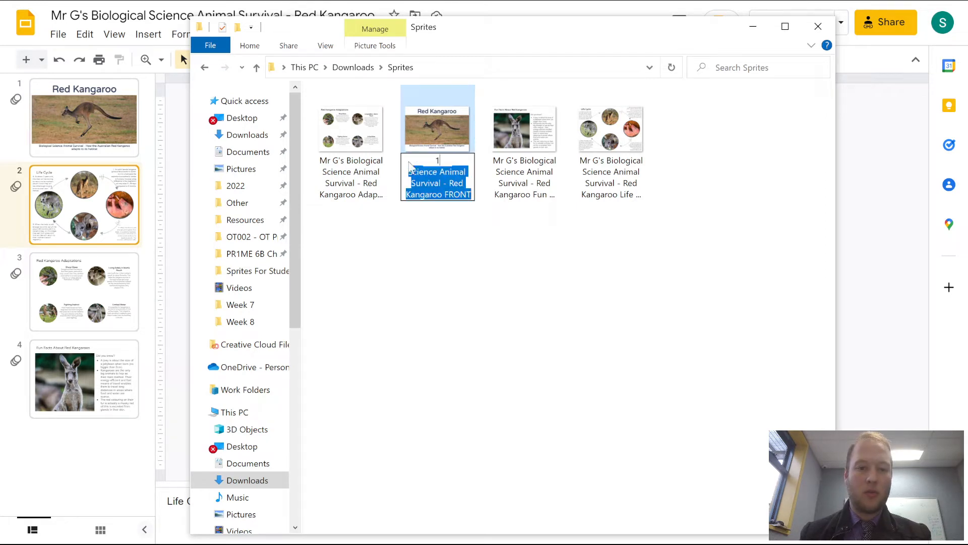
{"action": "type", "text": "1 Front"}
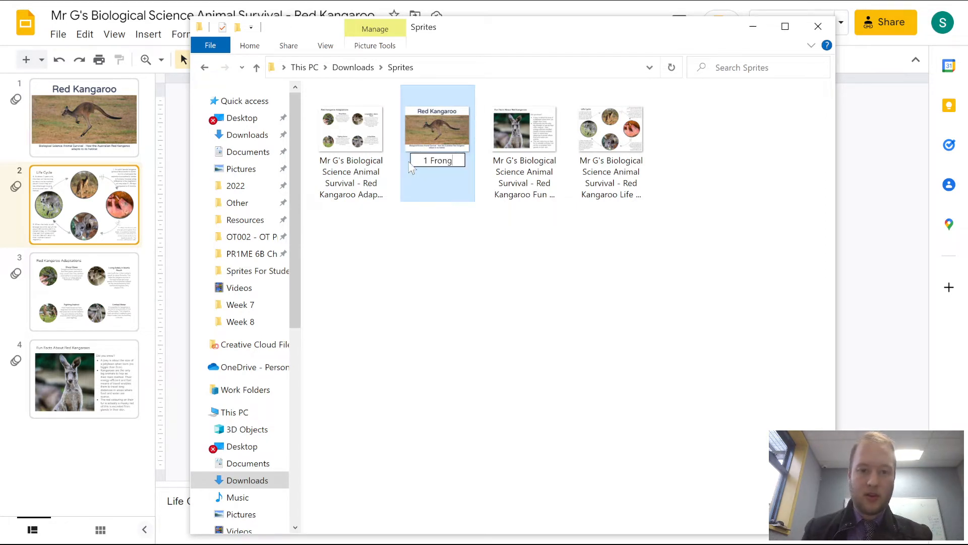
{"action": "key", "text": "Return"}
- Rename the Red Kangaroo Life Cycle image as 2 Life Cycle
{"action": "left_click", "coordinate": [438, 147]}
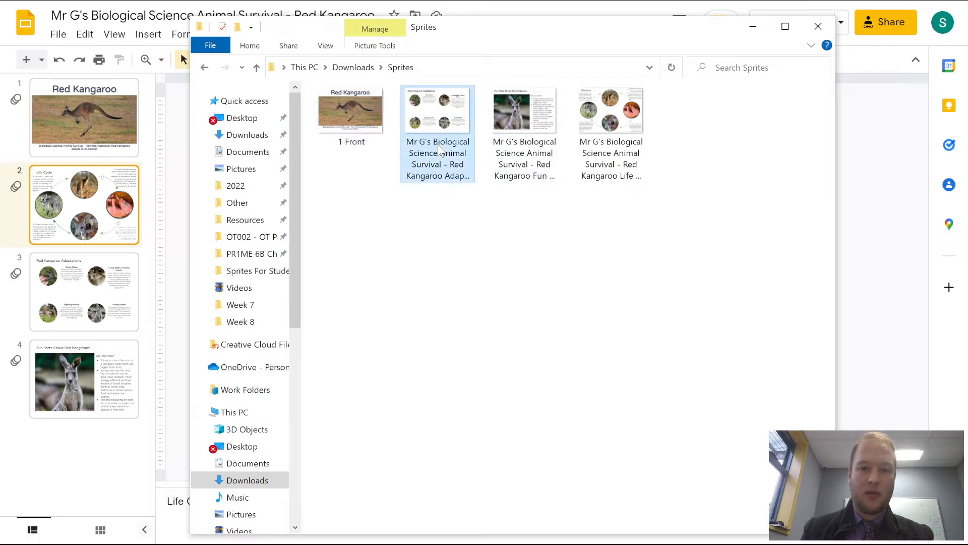
{"action": "left_click", "coordinate": [621, 162]}
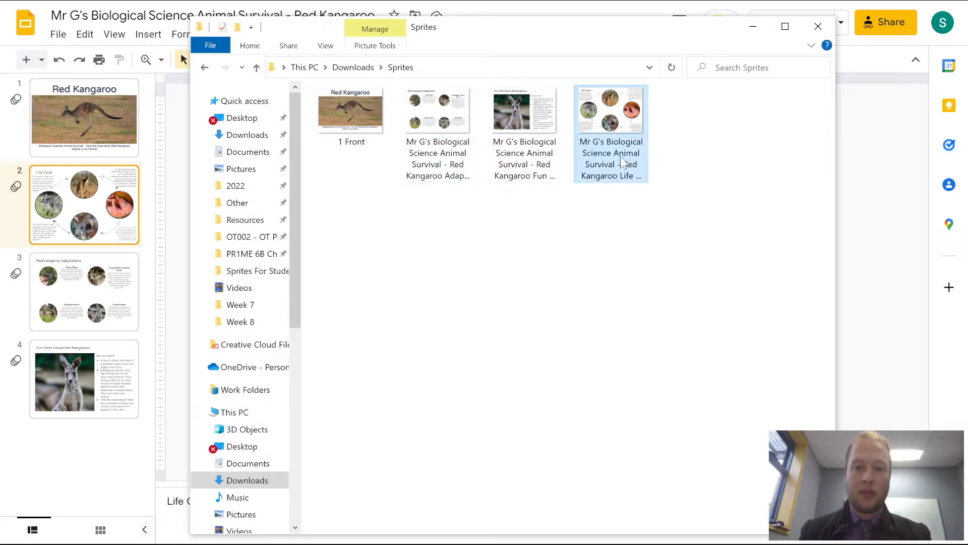
{"action": "left_click", "coordinate": [622, 161]}
{"action": "type", "text": "2 Life Cycle"}
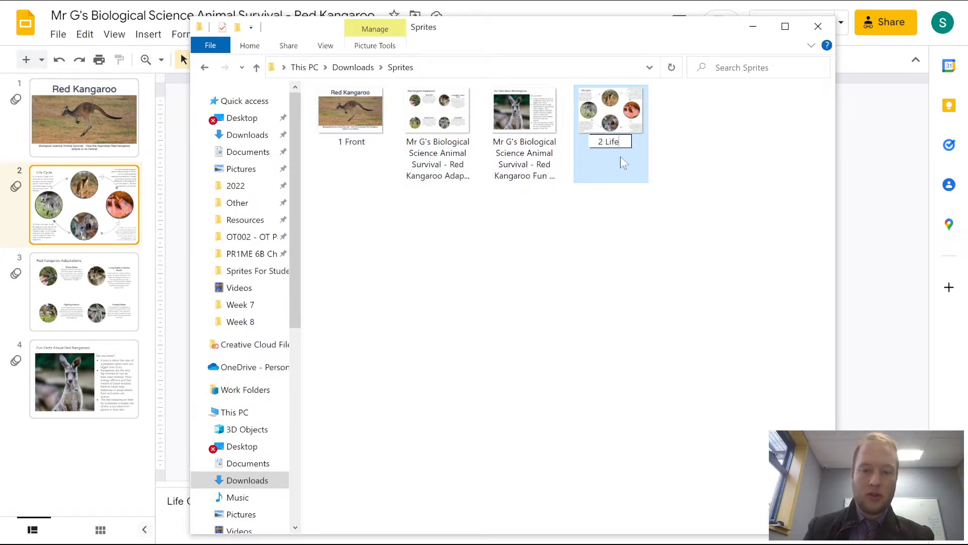
{"action": "key", "text": "Return"}
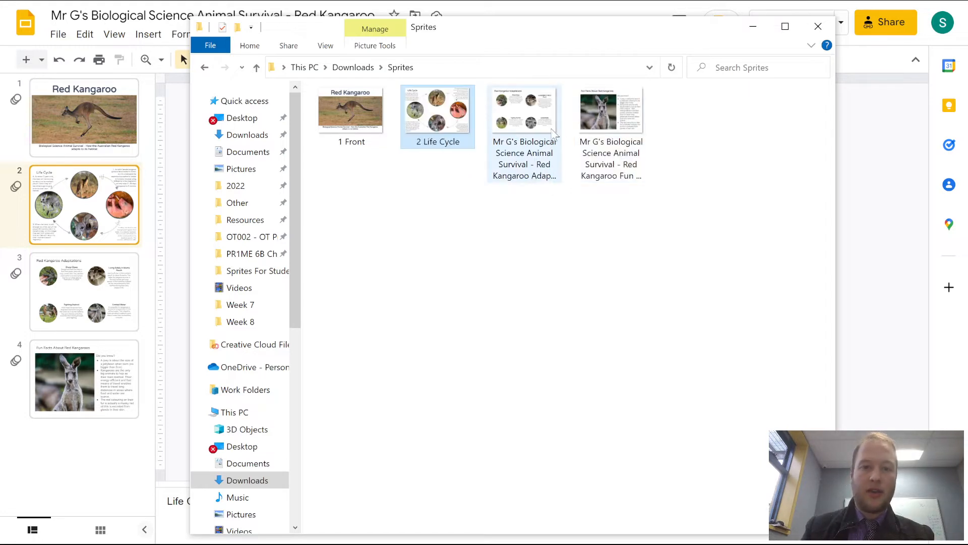
- Rename the Red Kangaroo Adaptations image as 3 Adaptation
{"action": "left_click", "coordinate": [543, 160]}
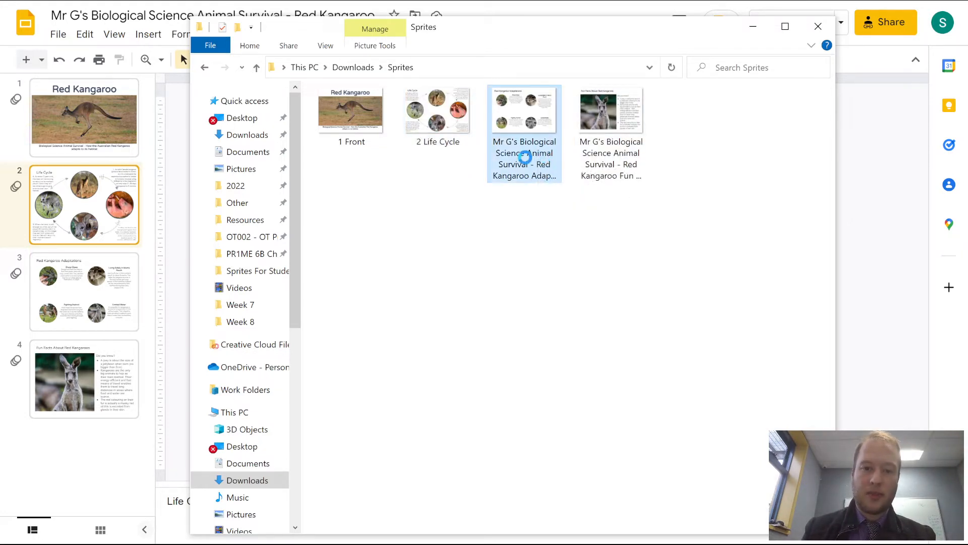
{"action": "right_click", "coordinate": [526, 156]}
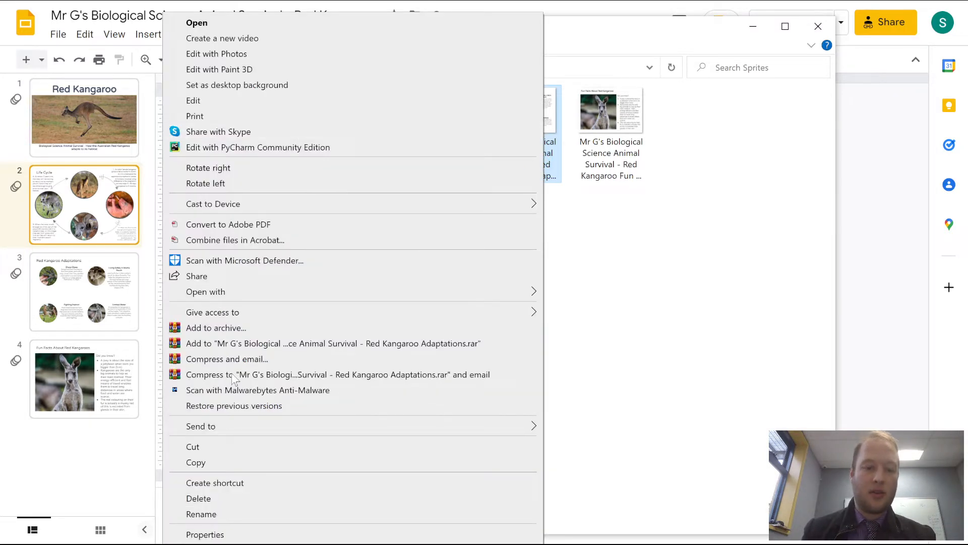
{"action": "left_click", "coordinate": [207, 518]}
{"action": "type", "text": "3 "}
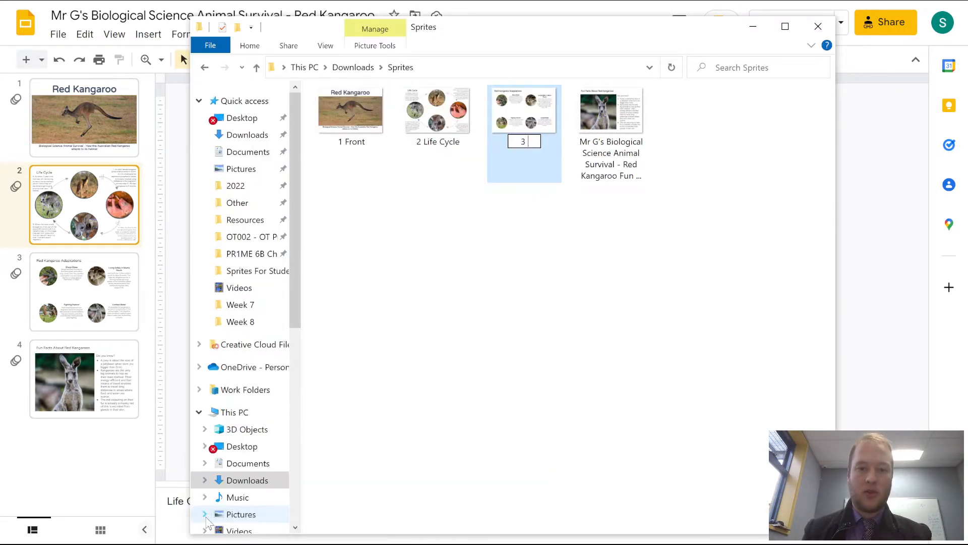
{"action": "type", "text": "Adaptatio"}
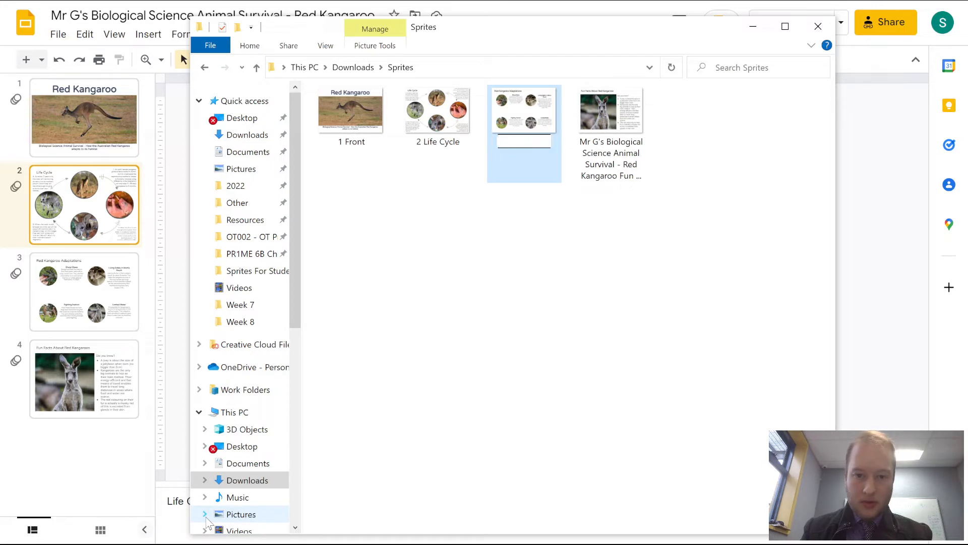
{"action": "type", "text": "n"}
{"action": "key", "text": "Return"}
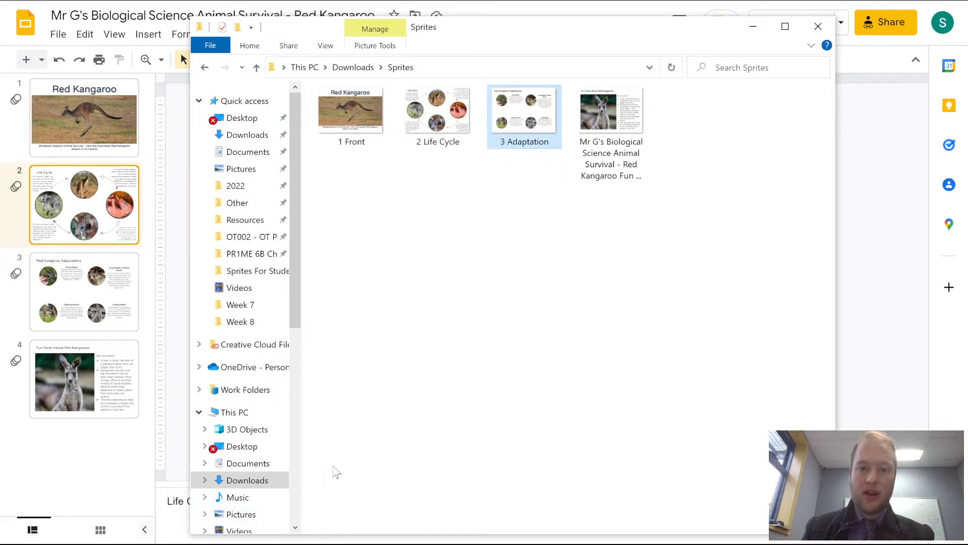
- Rename the Red Kangaroo Fun Facts image as 4 Fun facts
{"action": "left_click", "coordinate": [613, 167]}
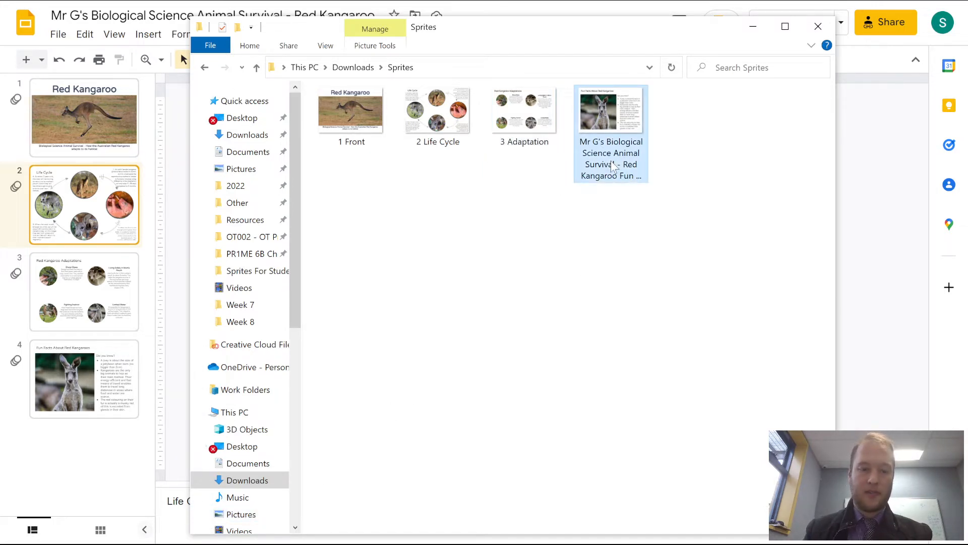
{"action": "left_click", "coordinate": [613, 167]}
{"action": "type", "text": "4 Fun"}
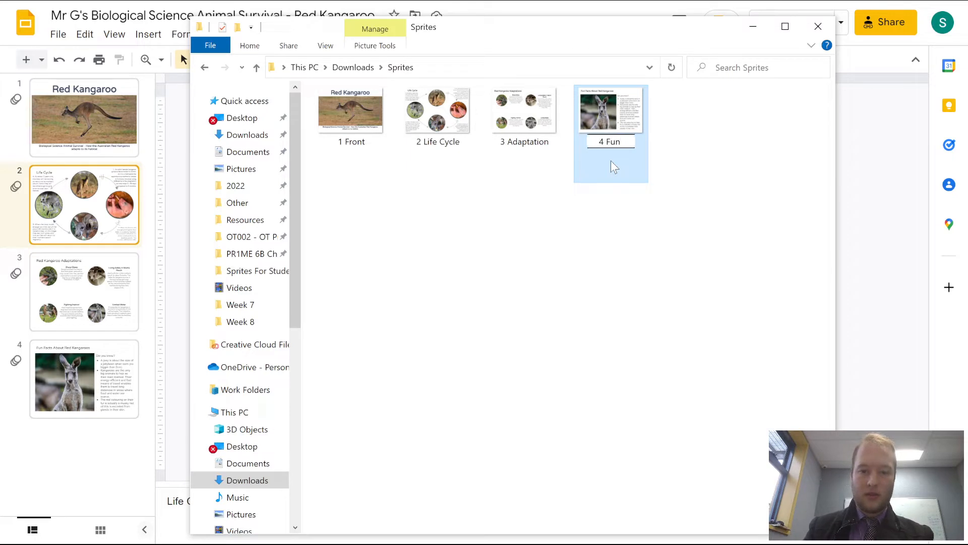
{"action": "type", "text": " facts"}
{"action": "left_click", "coordinate": [490, 281]}
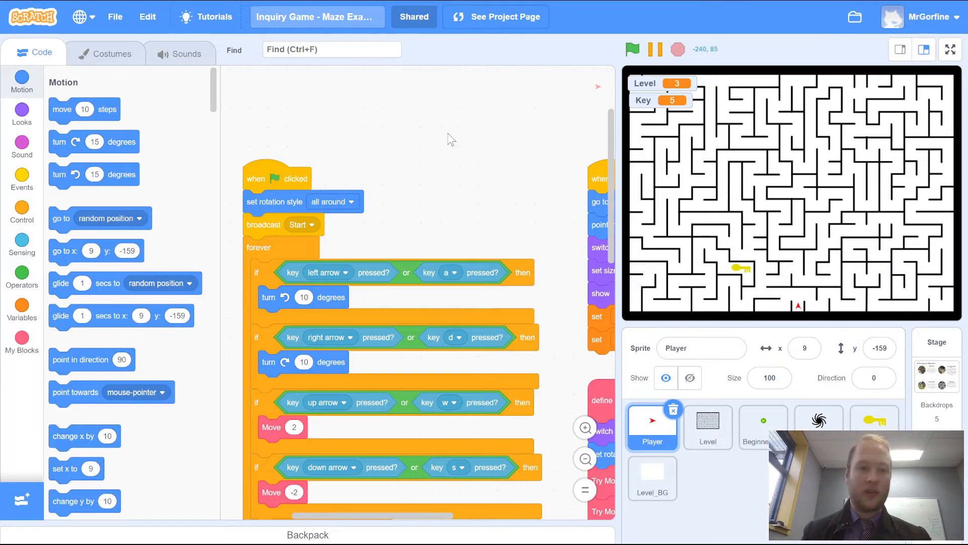
- Switch to Scratch and start a new project from the home page
{"action": "left_click", "coordinate": [31, 26]}
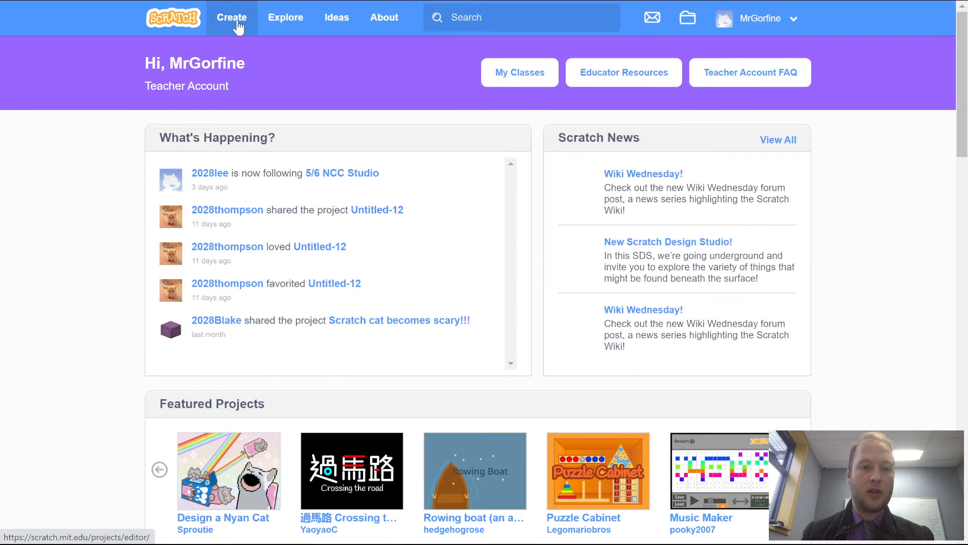
{"action": "left_click", "coordinate": [239, 28]}
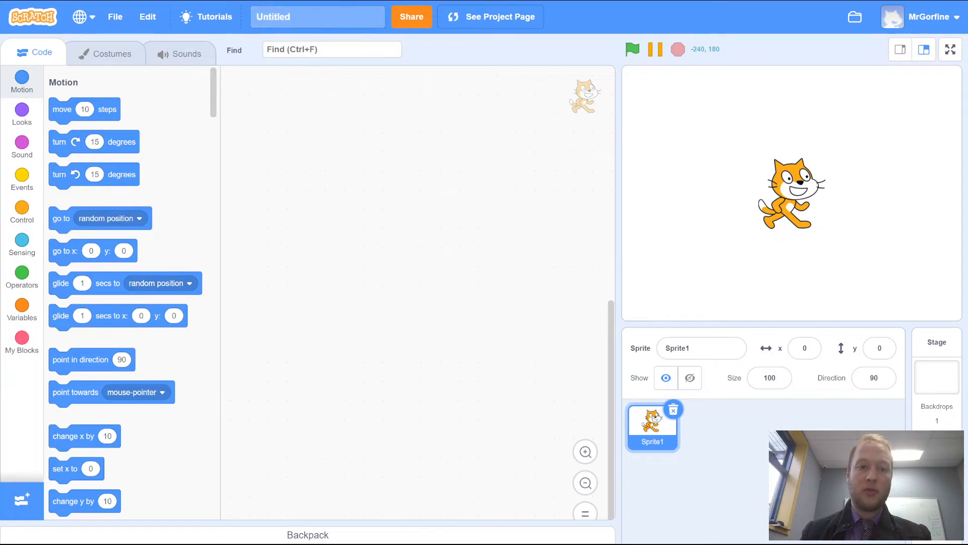
- Title the new project Inquiry Project - Animal Adaptation
{"action": "left_click", "coordinate": [345, 10]}
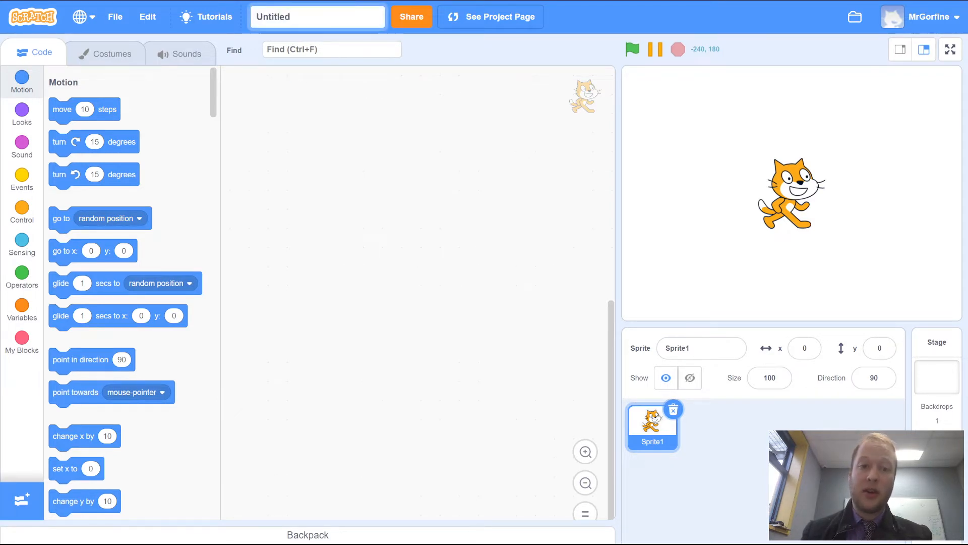
{"action": "left_click_drag", "start_coordinate": [298, 17], "coordinate": [243, 15]}
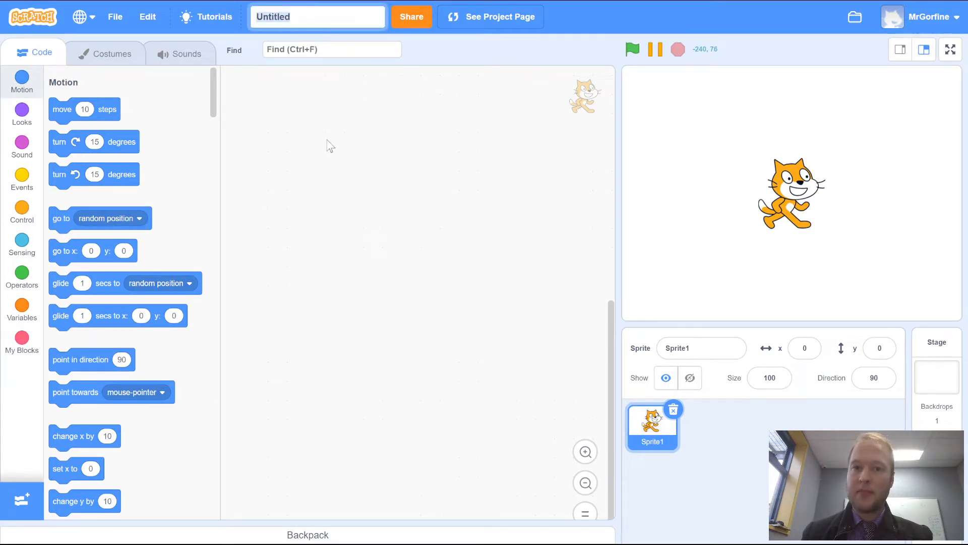
{"action": "key", "text": "BackSpace"}
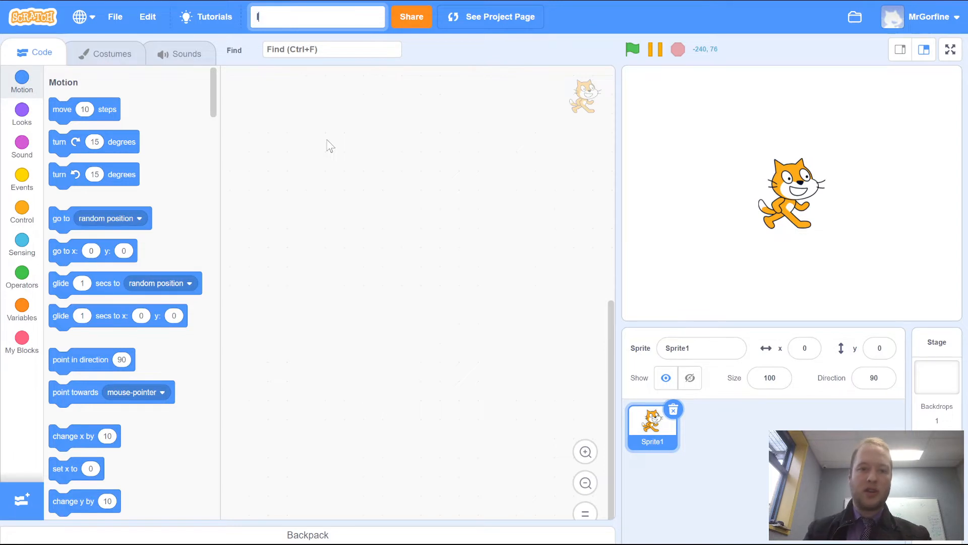
{"action": "type", "text": "Inquiry"}
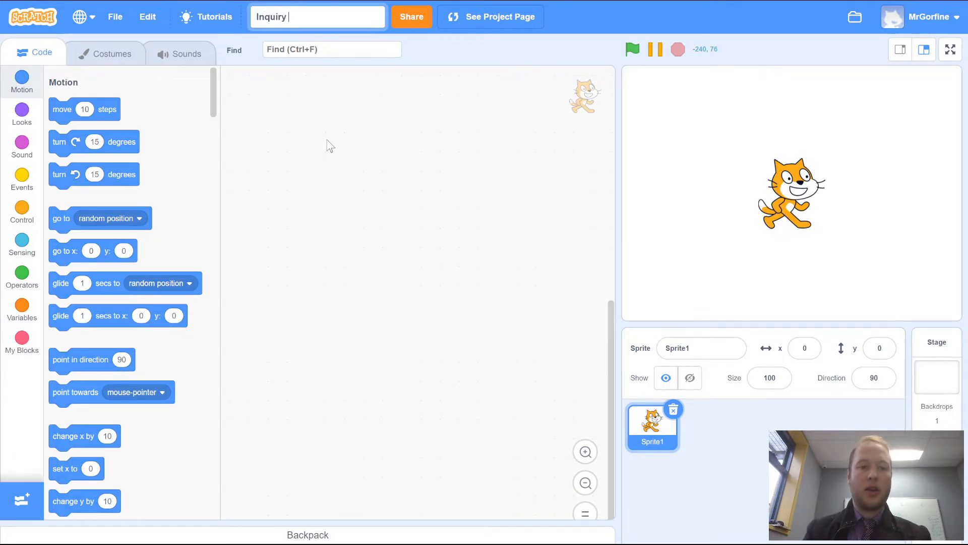
{"action": "type", "text": " Pro"}
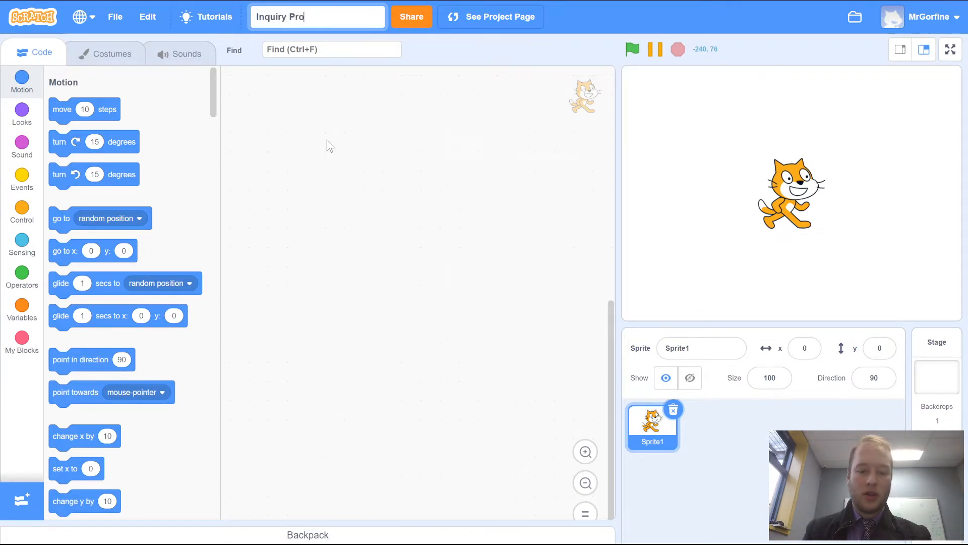
{"action": "type", "text": "ject -"}
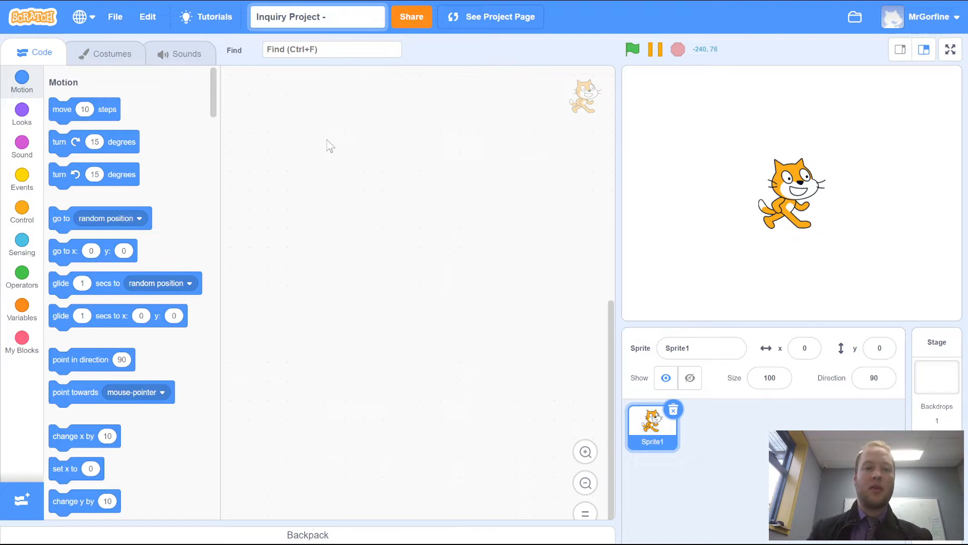
{"action": "type", "text": "Ani"}
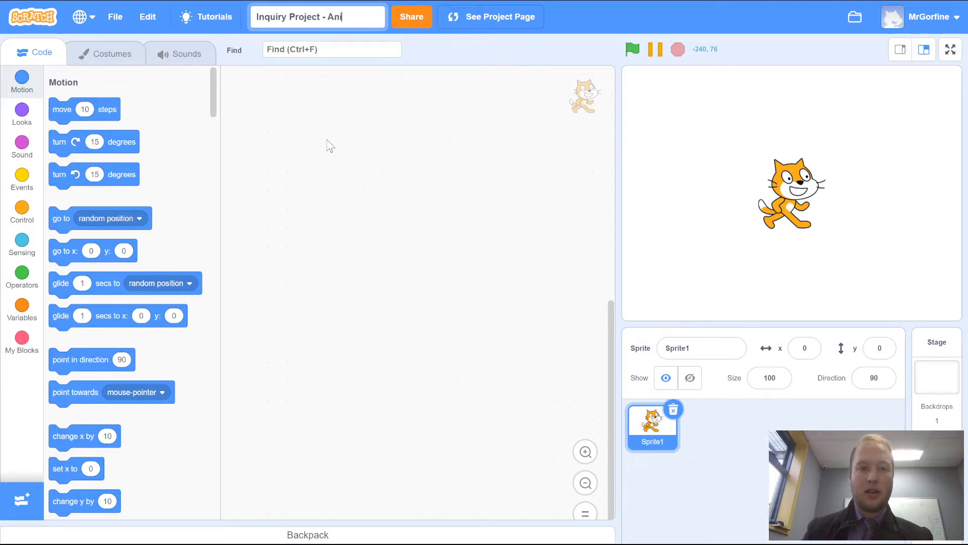
{"action": "type", "text": "mal Ad"}
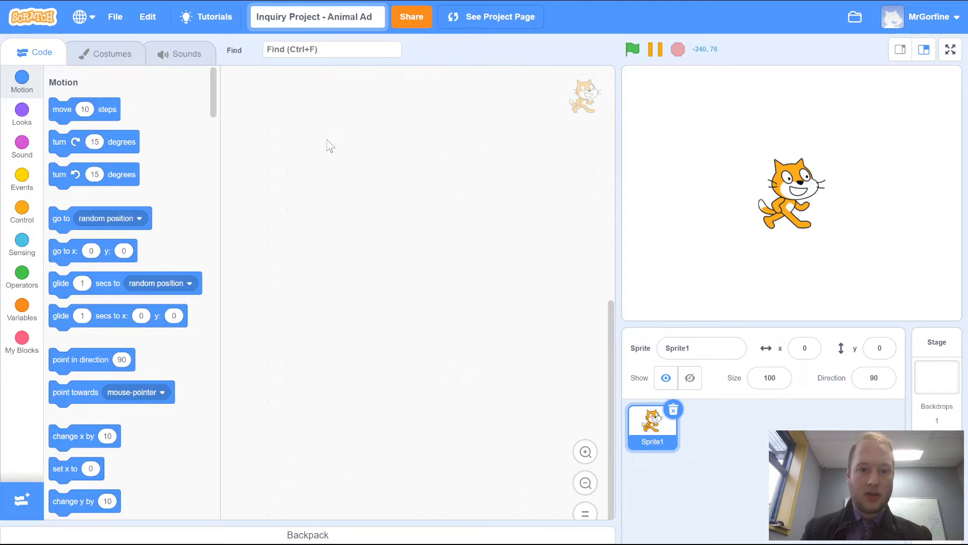
{"action": "type", "text": "aptation"}
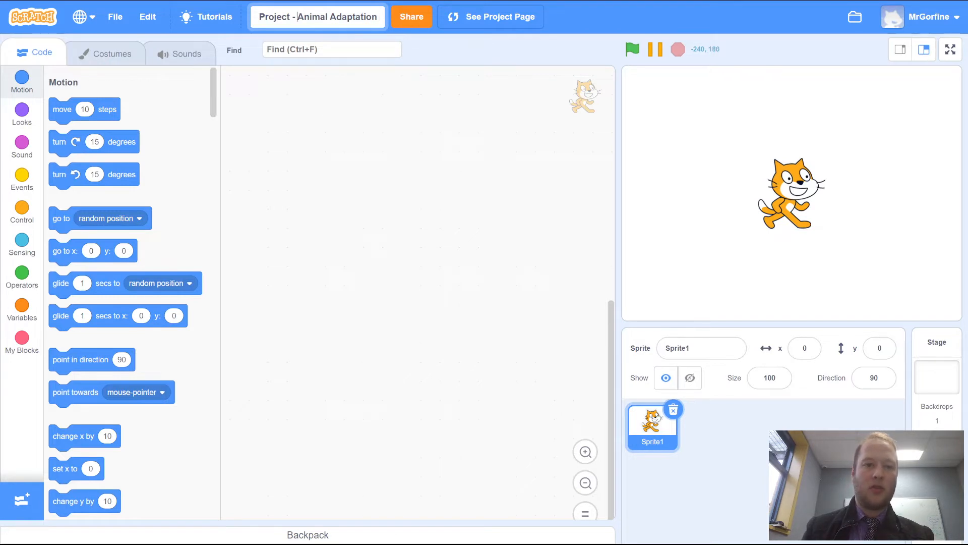
- Rename the project title as Inquiry Project - Kangaroo Animal Adaptations Maze
{"action": "type", "text": "Kang"}
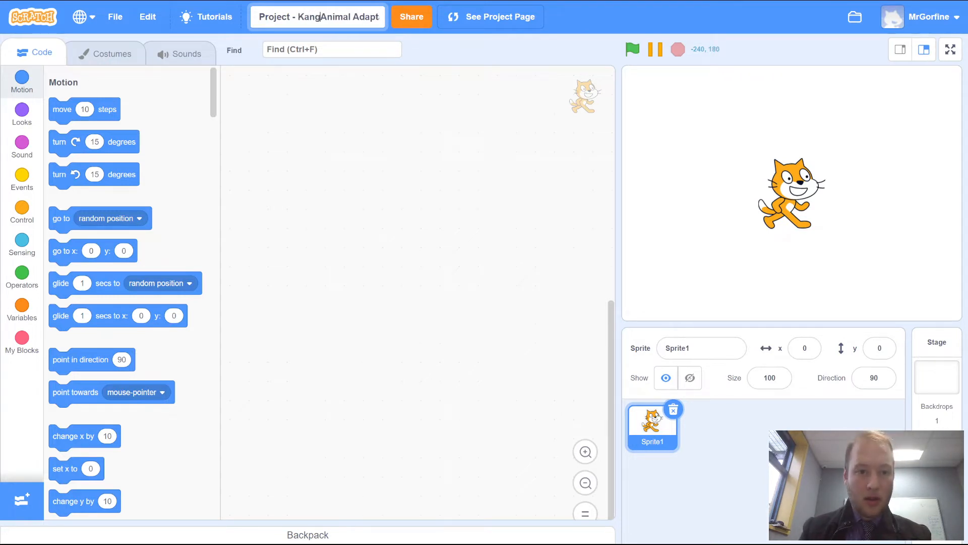
{"action": "type", "text": "aroo"}
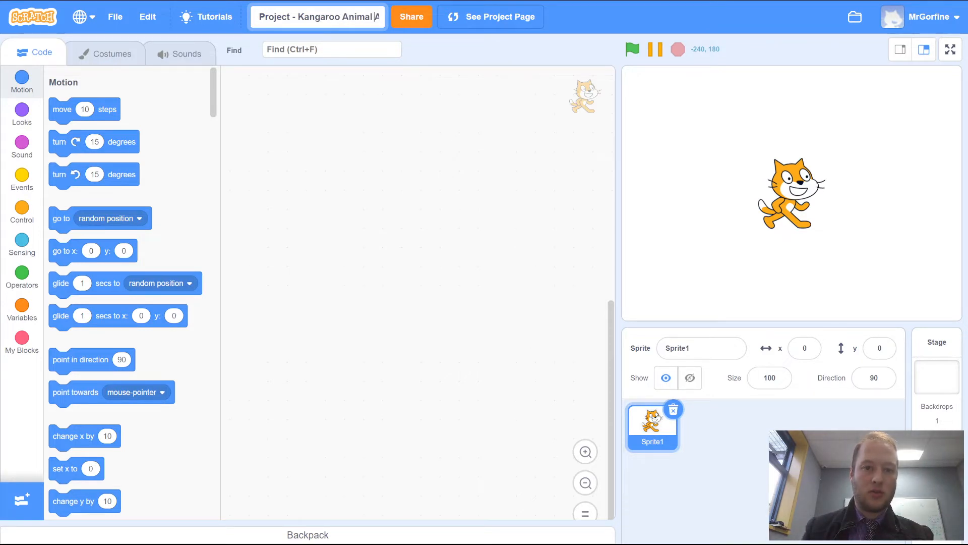
{"action": "key", "text": "ctrl+Right"}
{"action": "type", "text": "s"}
{"action": "key", "text": "BackSpace"}
{"action": "key", "text": "BackSpace"}
{"action": "type", "text": "s"}
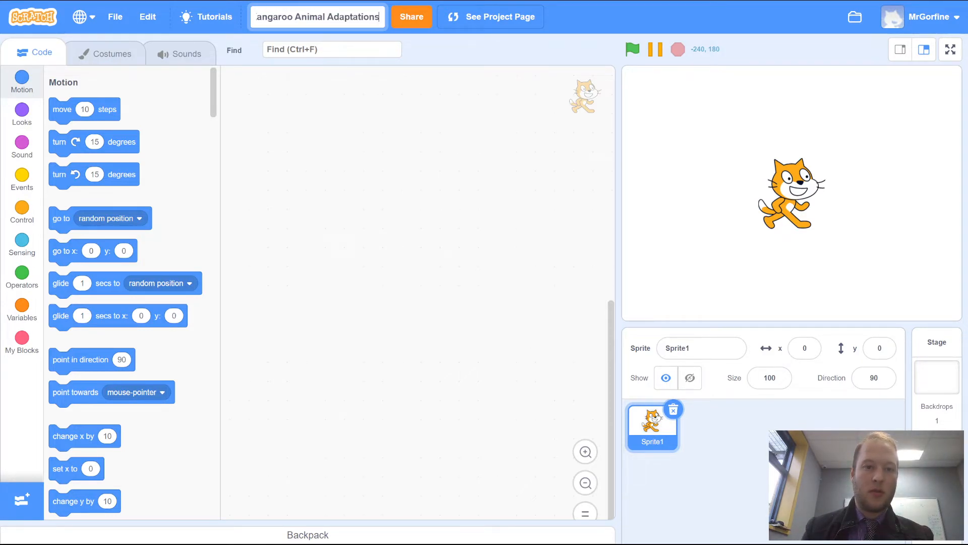
{"action": "type", "text": " Mz"}
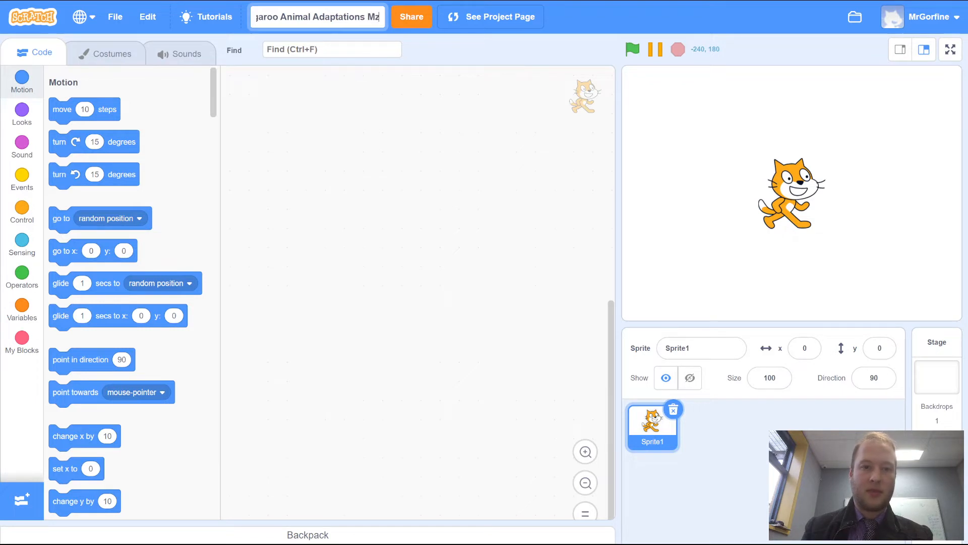
{"action": "key", "text": "BackSpace"}
{"action": "type", "text": "aze"}
{"action": "key", "text": "Return"}
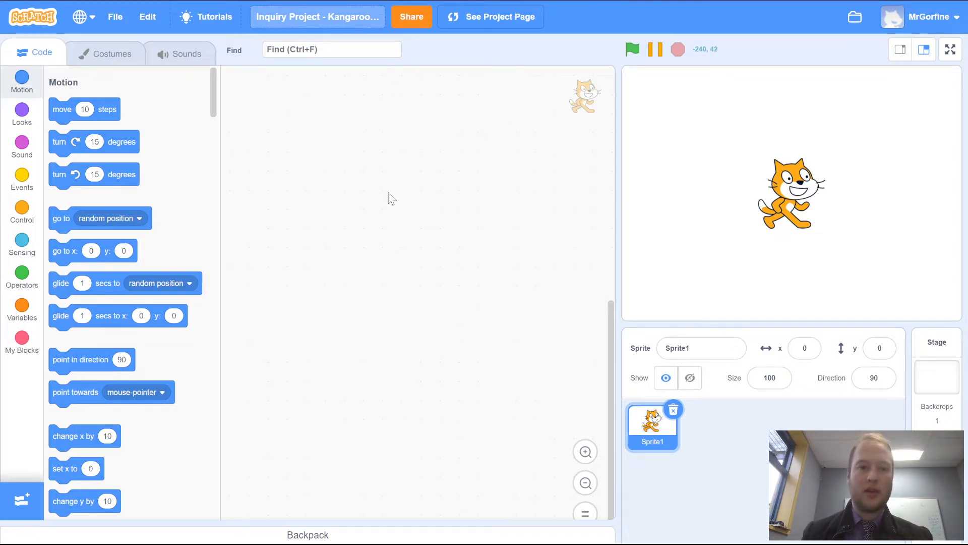
- Select the stage and upload the 1 Front image from the Sprites folder as a backdrop
{"action": "left_click", "coordinate": [938, 389]}
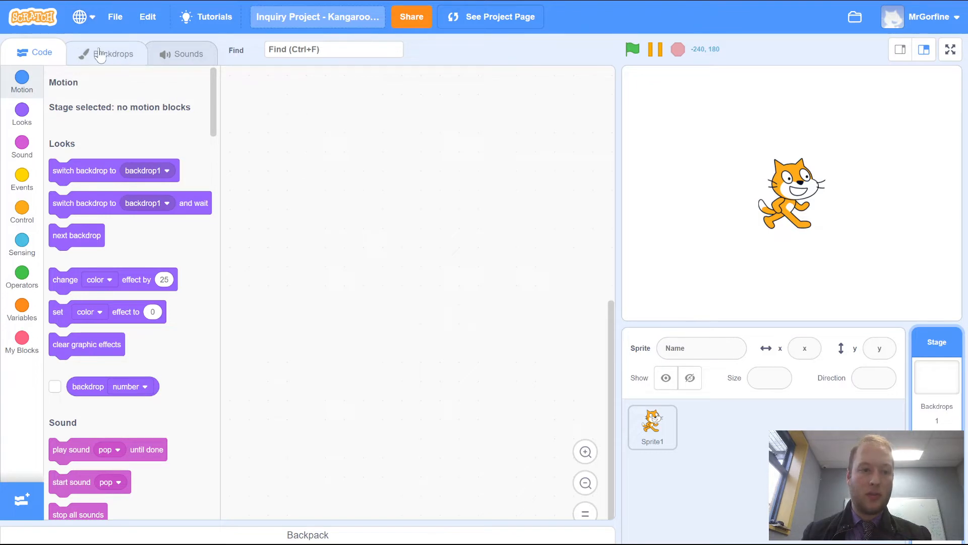
{"action": "left_click", "coordinate": [126, 54]}
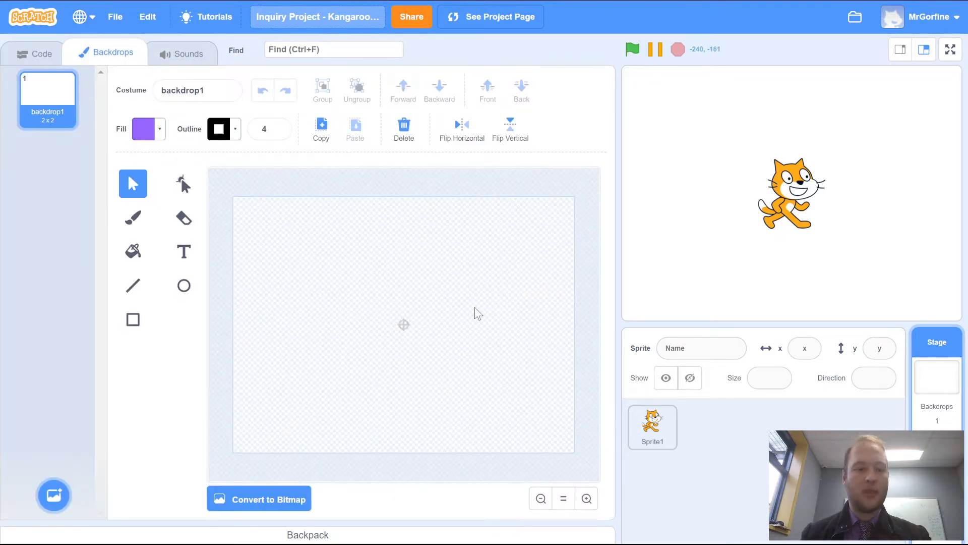
{"action": "mouse_move", "coordinate": [55, 504]}
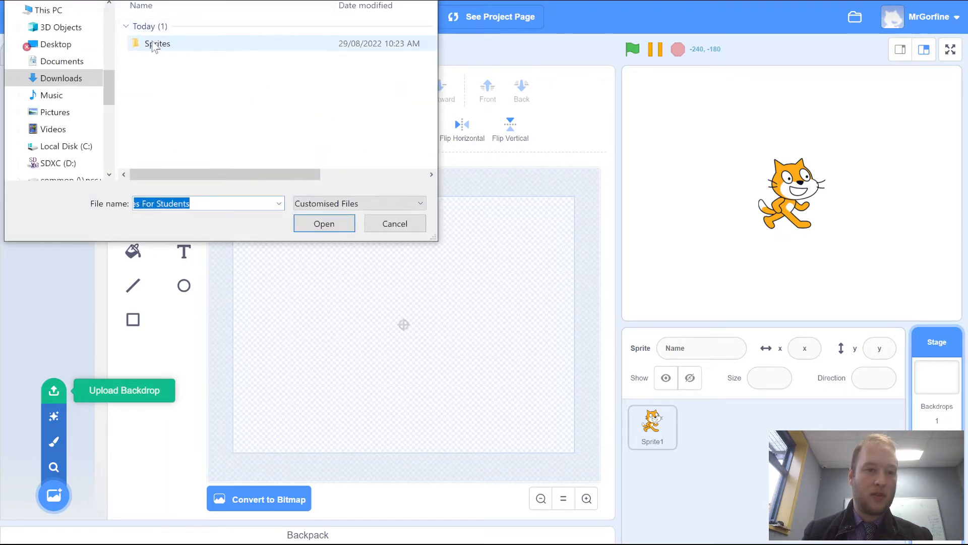
{"action": "double_click", "coordinate": [152, 44]}
{"action": "left_click", "coordinate": [162, 50]}
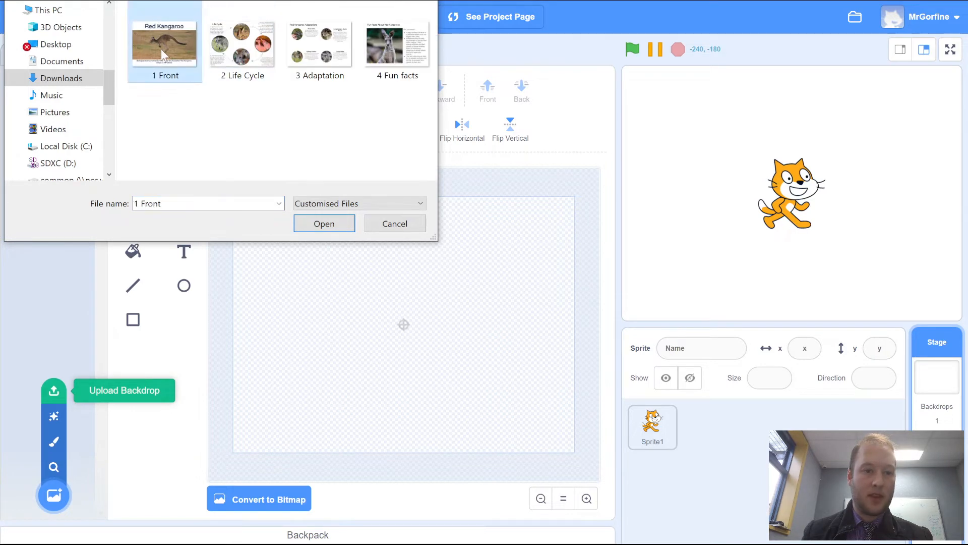
{"action": "left_click", "coordinate": [326, 228]}
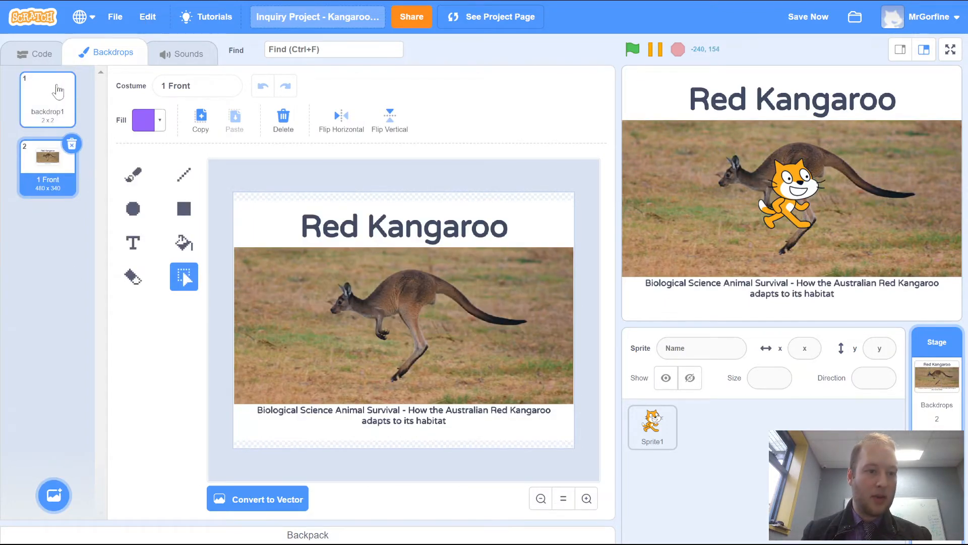
- Delete the blank default backdrop and upload the 2 Life Cycle, 3 Adaptation and 4 Fun facts images as backdrops
{"action": "left_click", "coordinate": [58, 91]}
{"action": "left_click", "coordinate": [72, 78]}
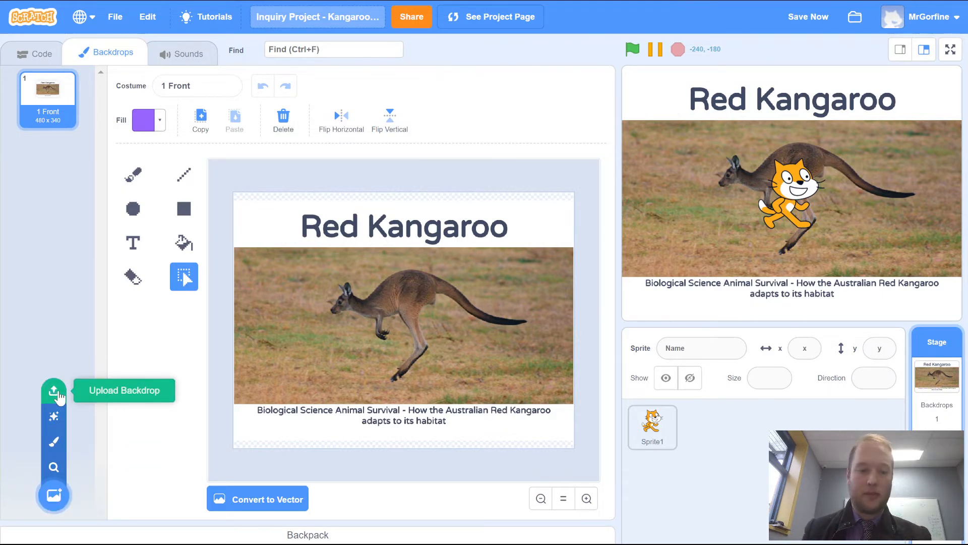
{"action": "left_click", "coordinate": [58, 396]}
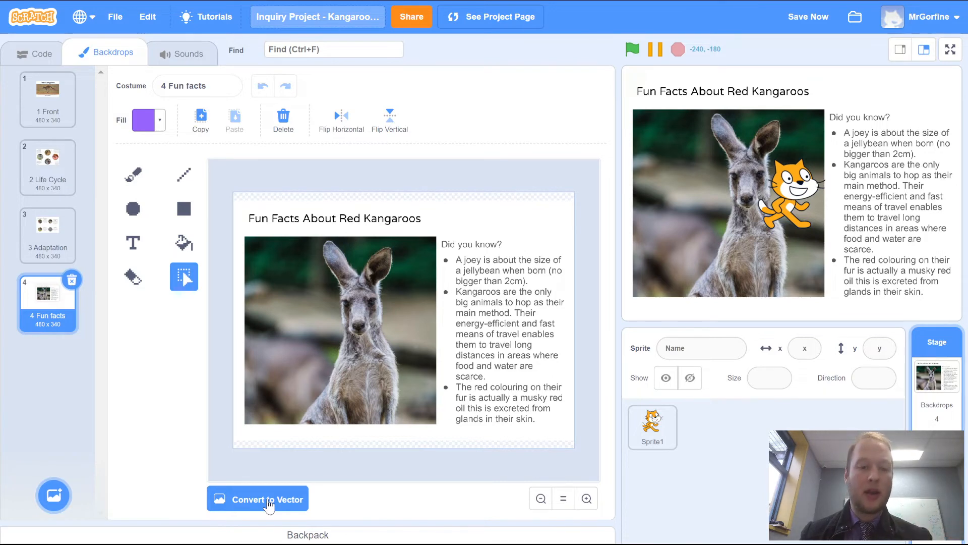
- Convert the 4 Fun facts backdrop to vector
{"action": "scroll", "coordinate": [283, 207], "scroll_direction": "up", "scroll_amount": 1}
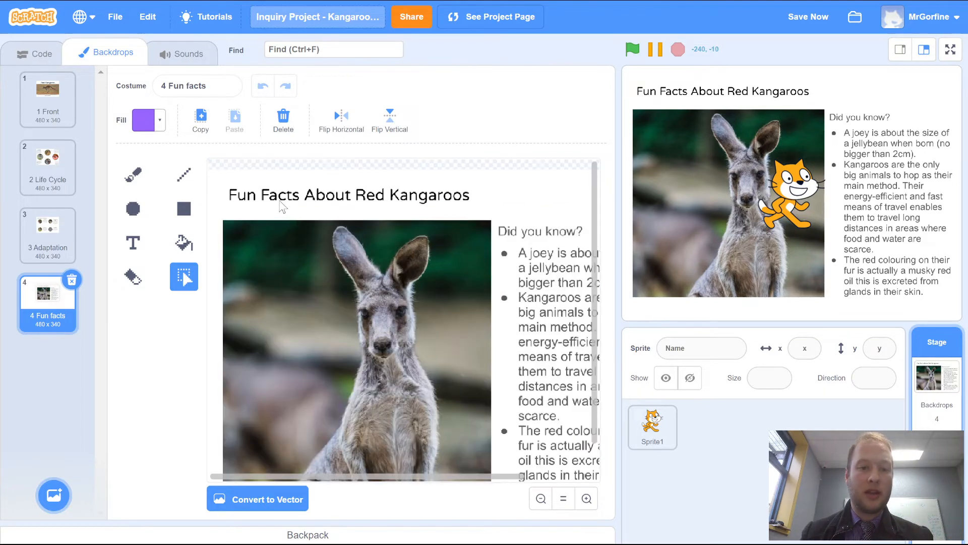
{"action": "scroll", "coordinate": [283, 204], "scroll_direction": "up", "scroll_amount": 4}
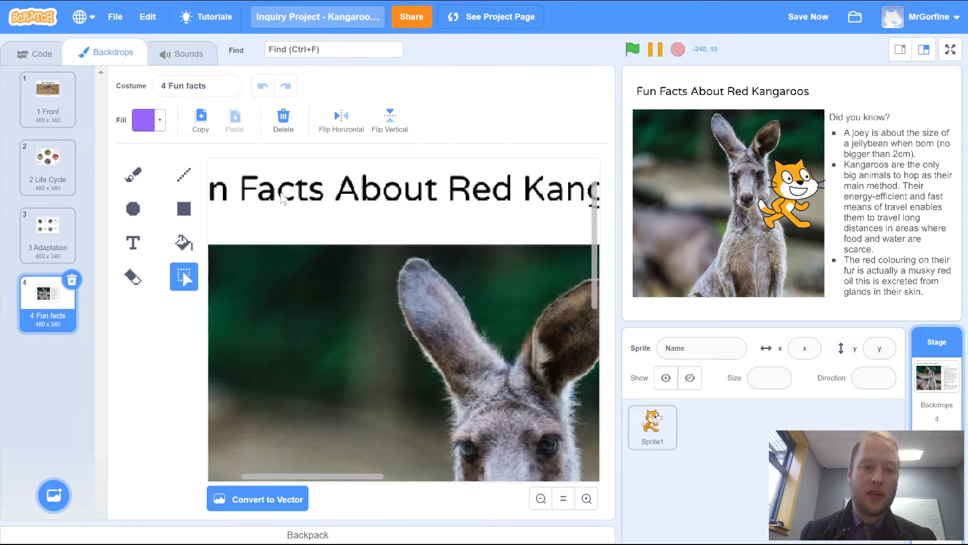
{"action": "scroll", "coordinate": [473, 211], "scroll_direction": "down", "scroll_amount": 2}
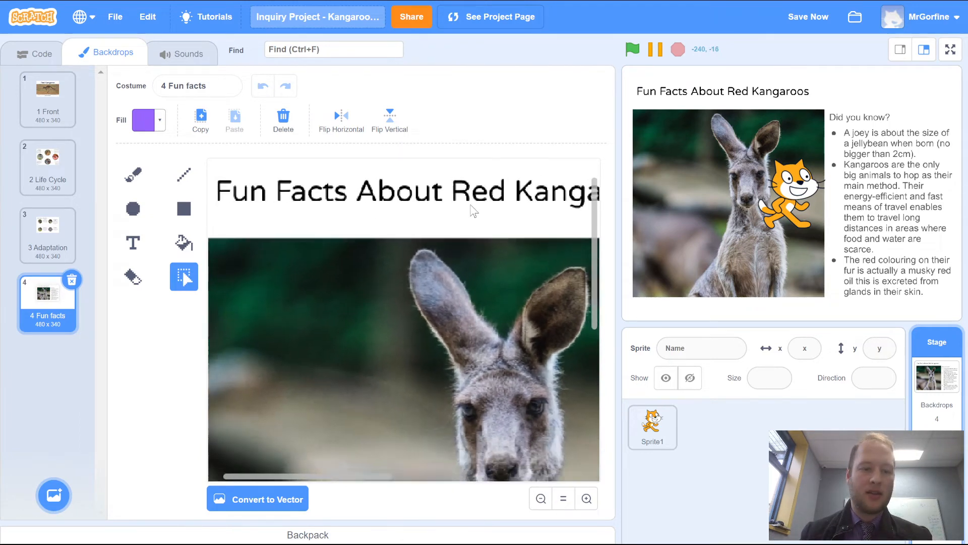
{"action": "scroll", "coordinate": [473, 211], "scroll_direction": "down", "scroll_amount": 5}
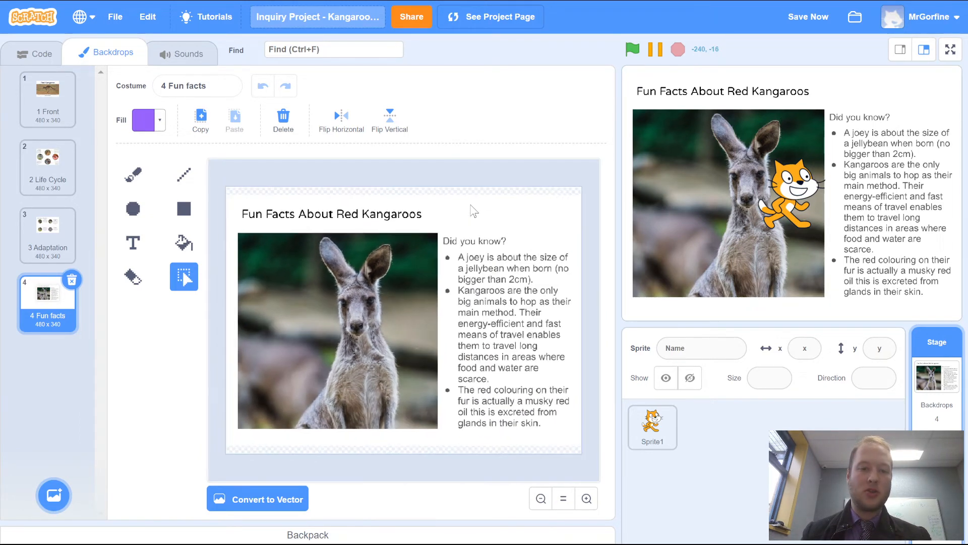
{"action": "left_click", "coordinate": [220, 502]}
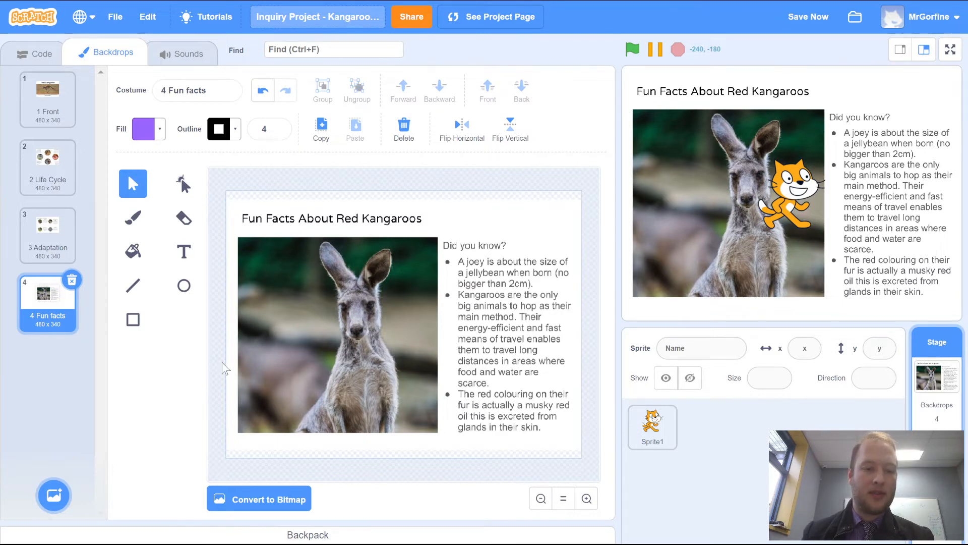
- Convert the 3 Adaptation and 2 Life Cycle backdrops to vector
{"action": "left_click", "coordinate": [56, 241]}
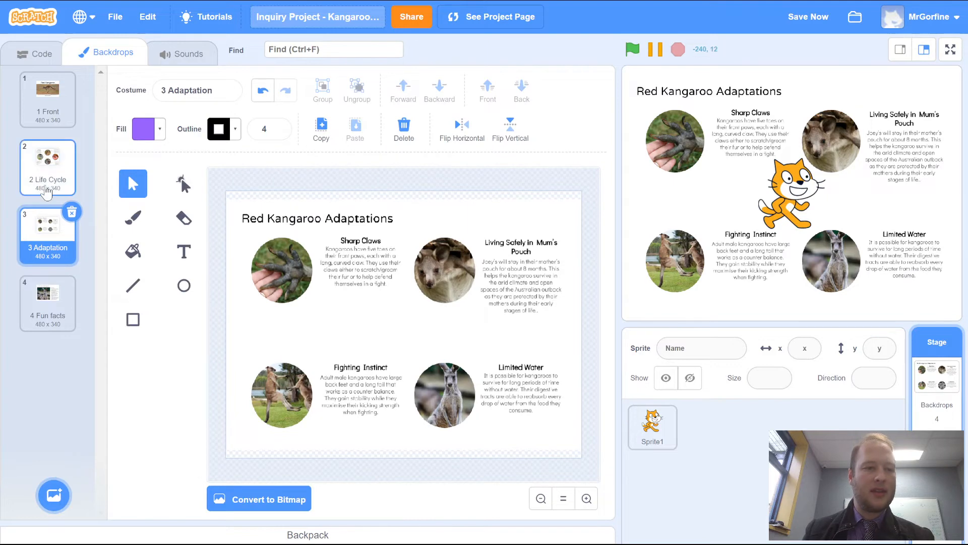
{"action": "left_click", "coordinate": [50, 172]}
{"action": "left_click", "coordinate": [286, 497]}
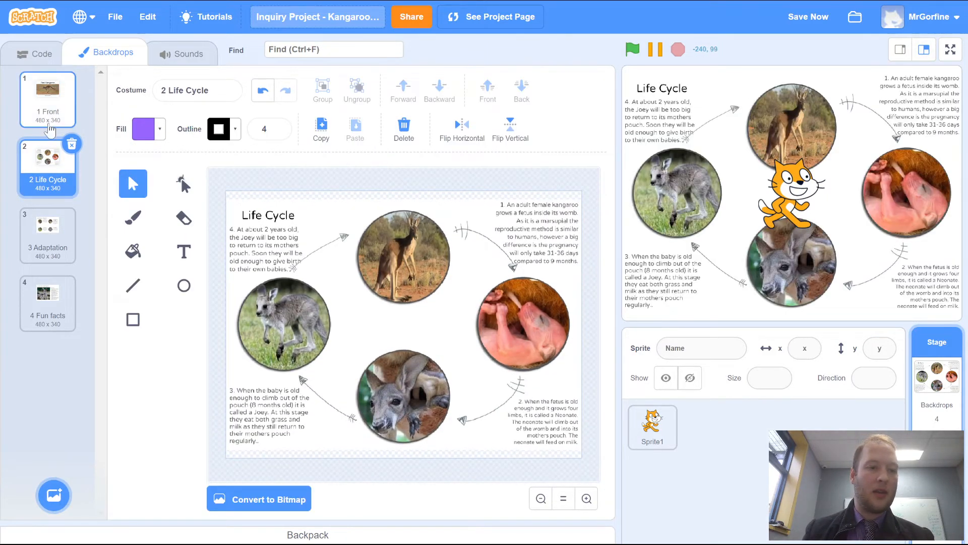
- Convert the 1 Front backdrop to vector and select its whole image
{"action": "left_click", "coordinate": [49, 109]}
{"action": "left_click", "coordinate": [237, 497]}
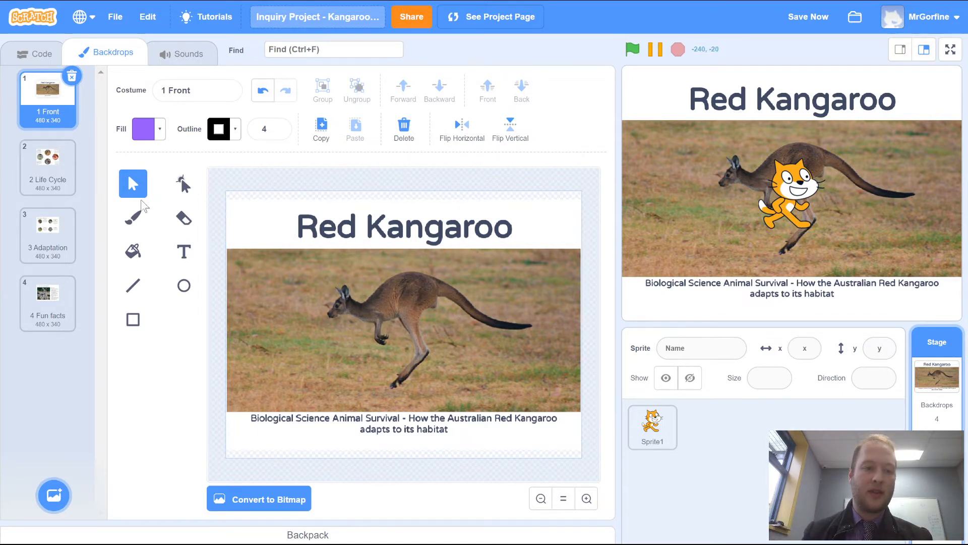
{"action": "left_click", "coordinate": [400, 302]}
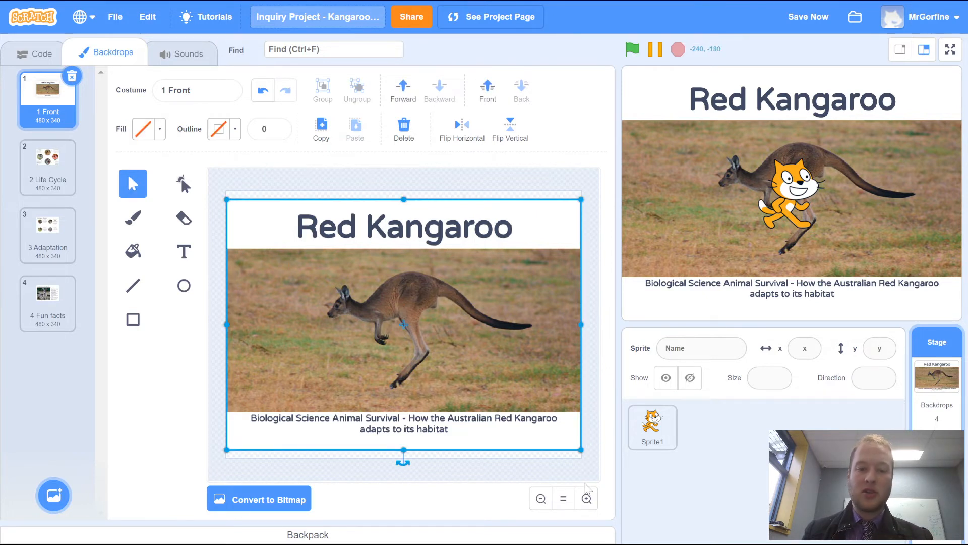